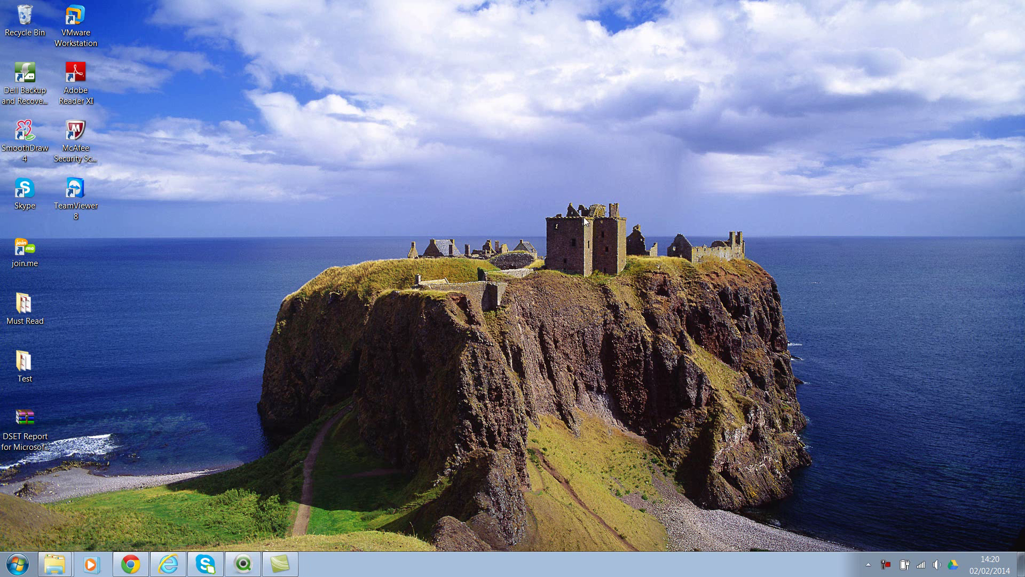
Switch to the QlikView Drawing Shapes document and review the blue rectangle's Layout properties
{"action": "left_click", "coordinate": [253, 569]}
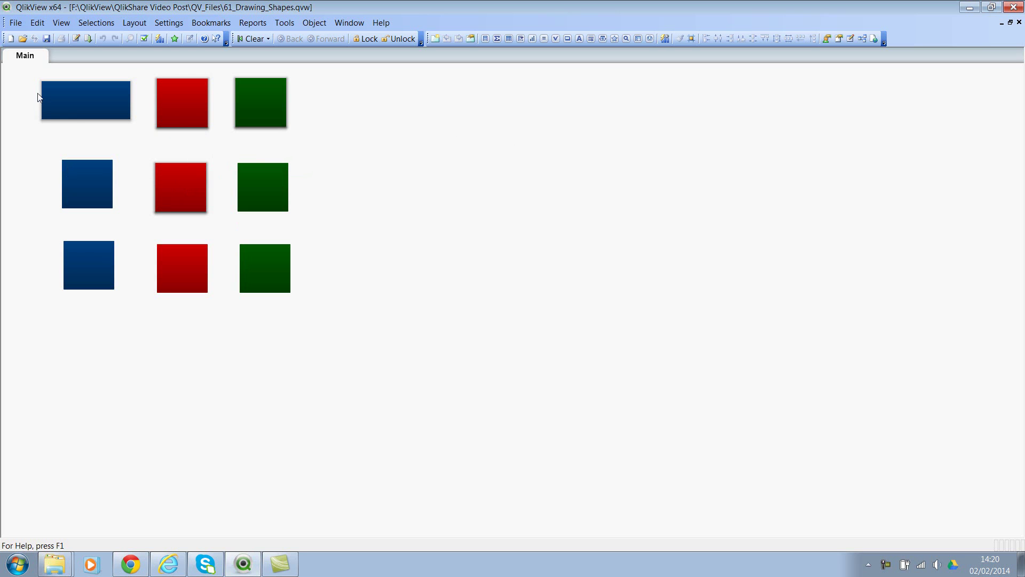
{"action": "right_click", "coordinate": [77, 92]}
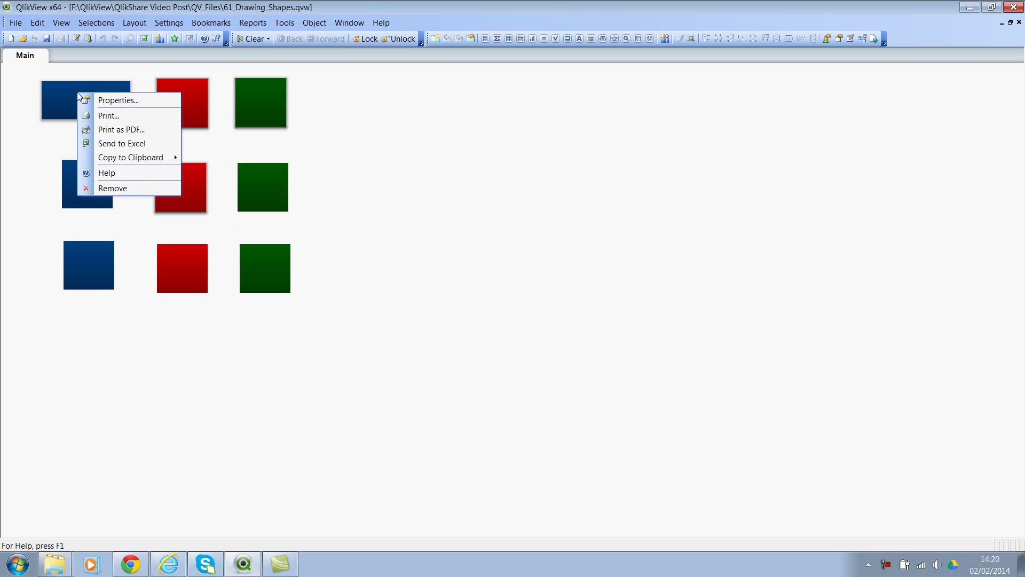
{"action": "left_click", "coordinate": [104, 99]}
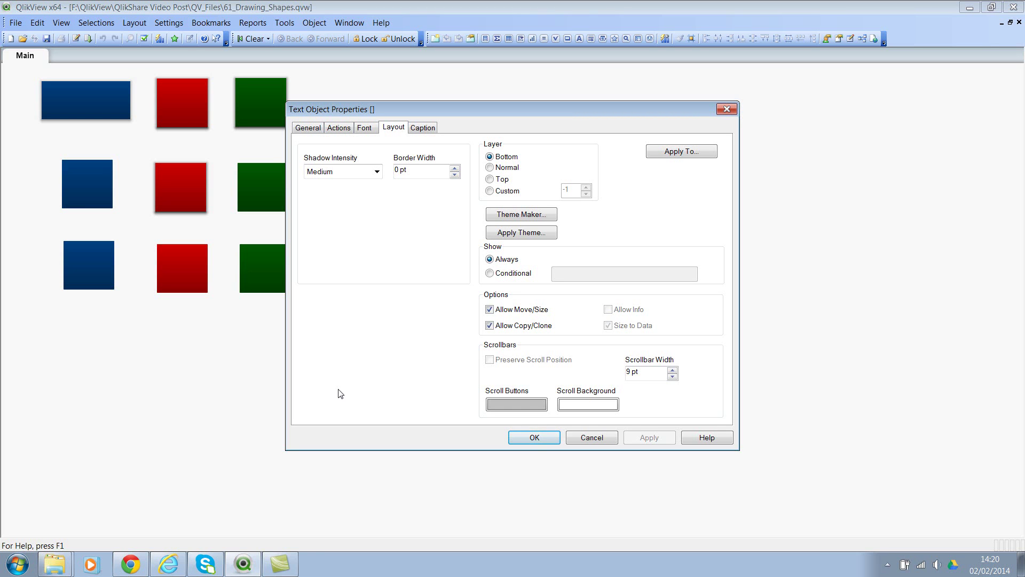
{"action": "left_click", "coordinate": [545, 439]}
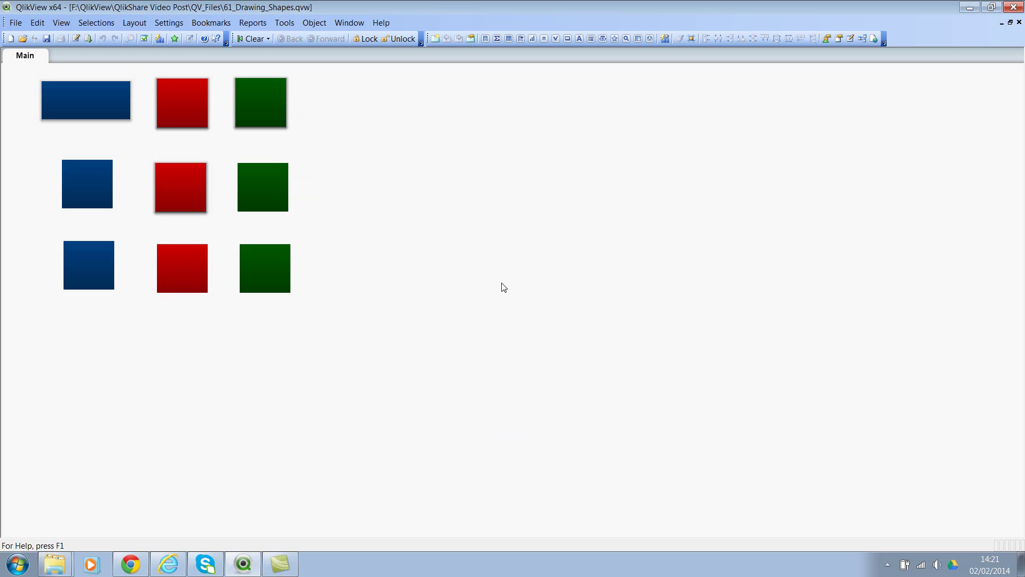
Set the document's Styling Mode to Advanced in Document Properties and apply it
{"action": "key", "text": "ctrl+alt+d"}
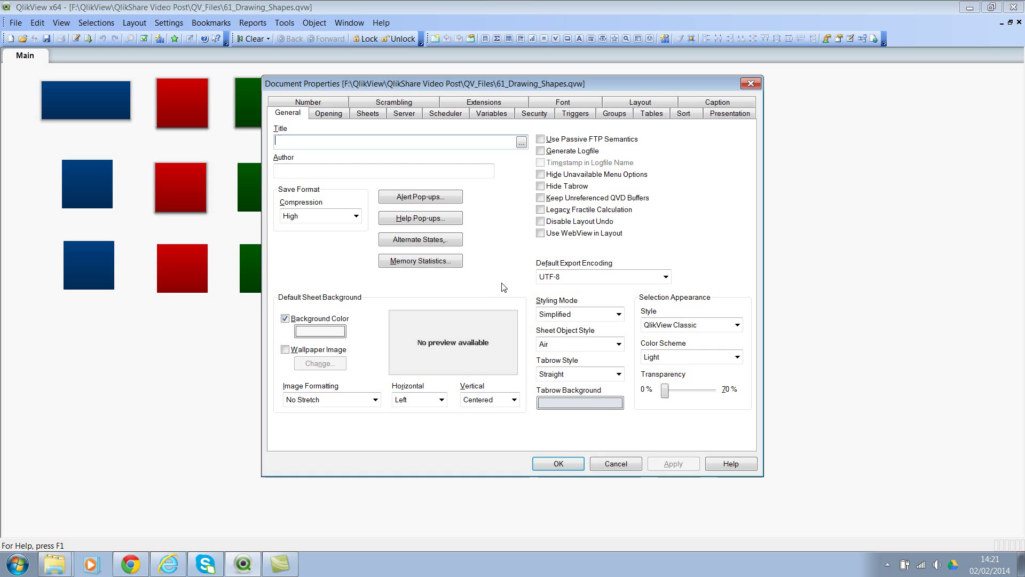
{"action": "left_click", "coordinate": [565, 316]}
{"action": "left_click", "coordinate": [565, 334]}
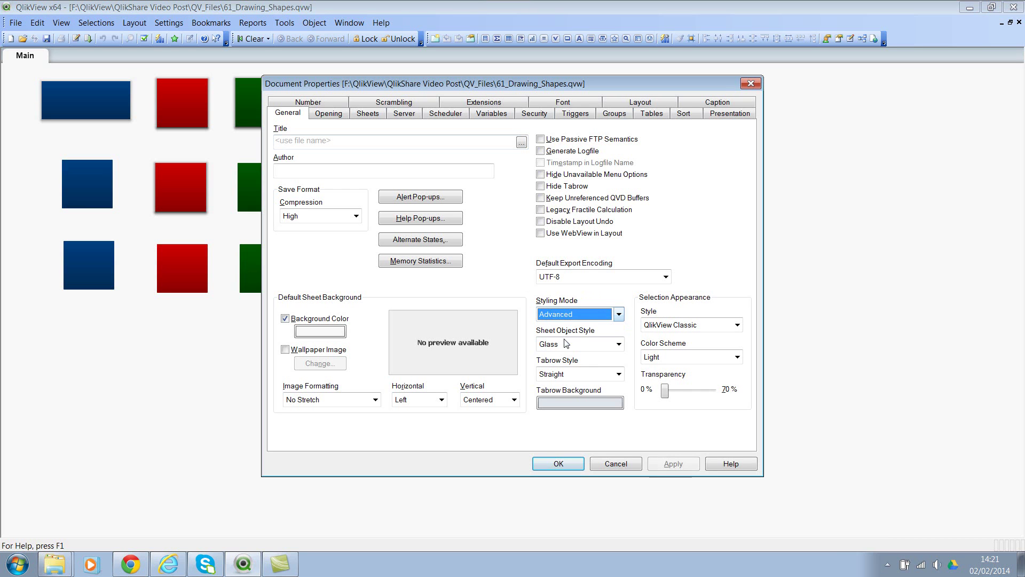
{"action": "left_click", "coordinate": [673, 464]}
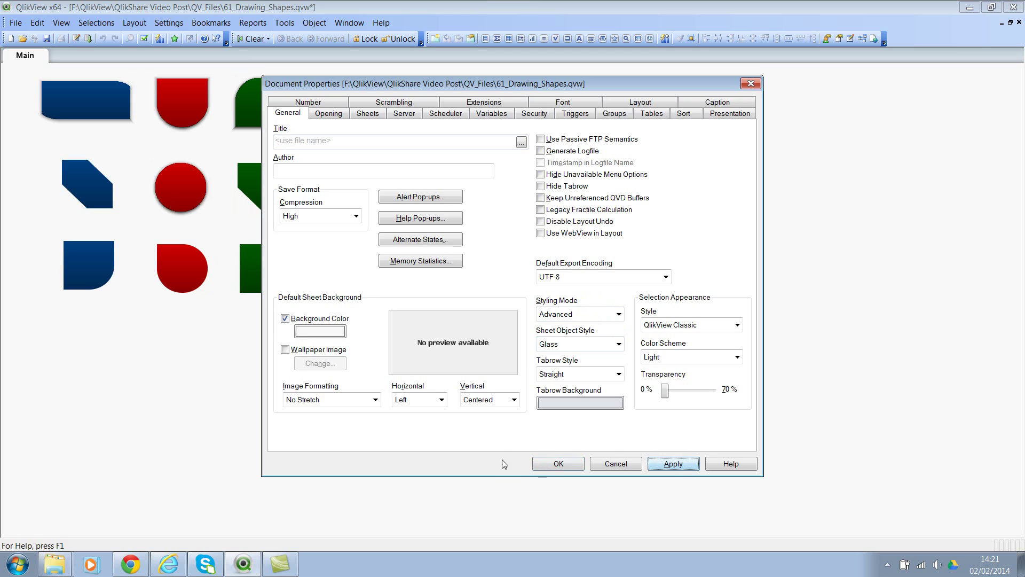
{"action": "left_click", "coordinate": [556, 463]}
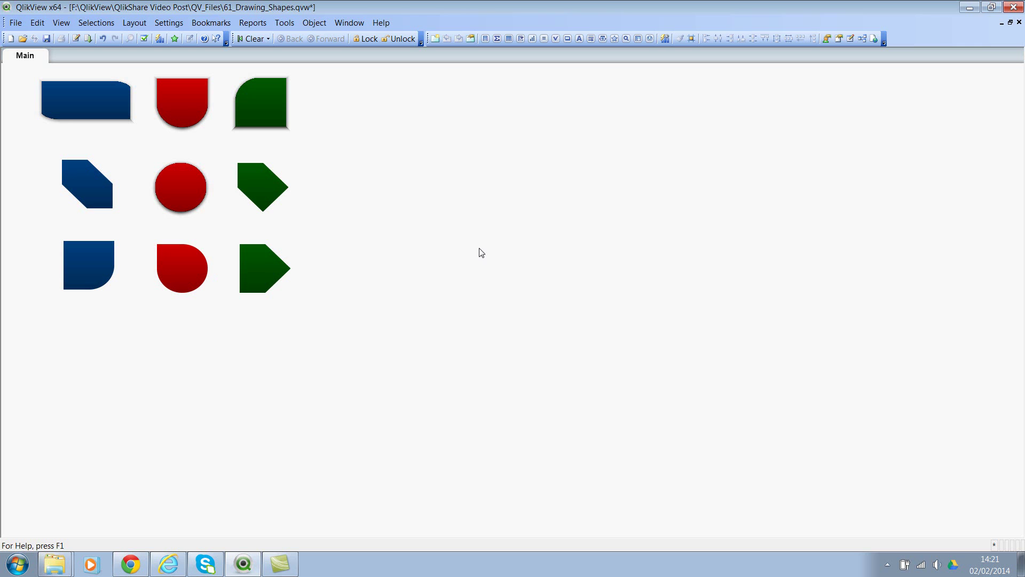
Check the Design page of User Preferences, showing Advanced styling and the Glass object style
{"action": "key", "text": "ctrl+alt+u"}
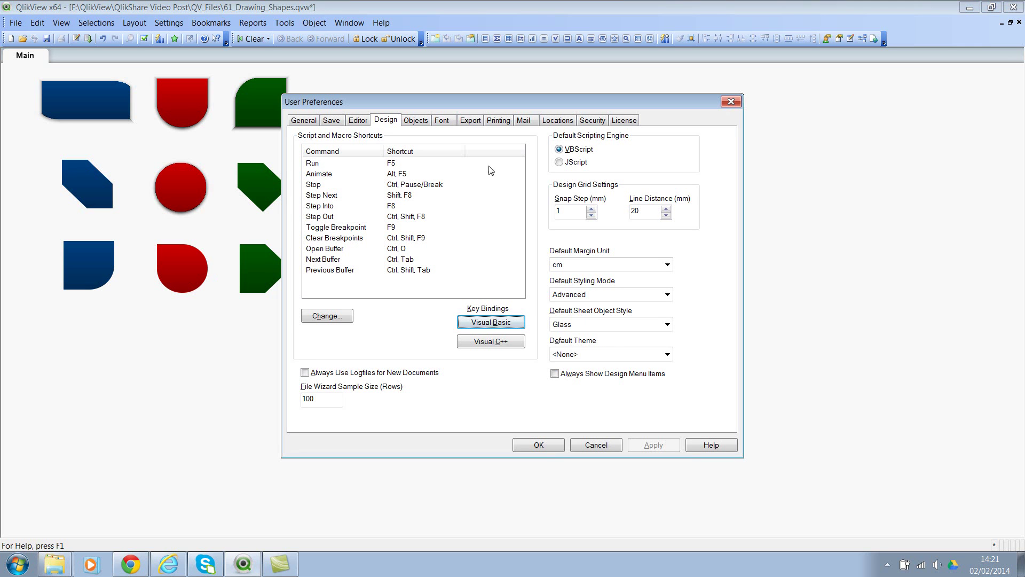
{"action": "left_click", "coordinate": [376, 121]}
{"action": "left_click", "coordinate": [536, 446]}
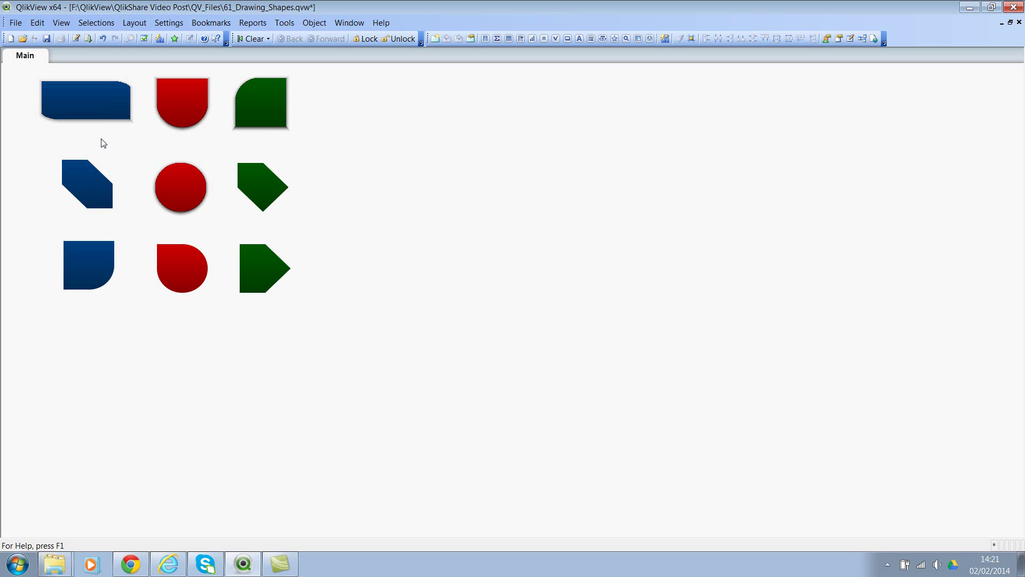
{"action": "right_click", "coordinate": [71, 90]}
{"action": "left_click", "coordinate": [88, 99]}
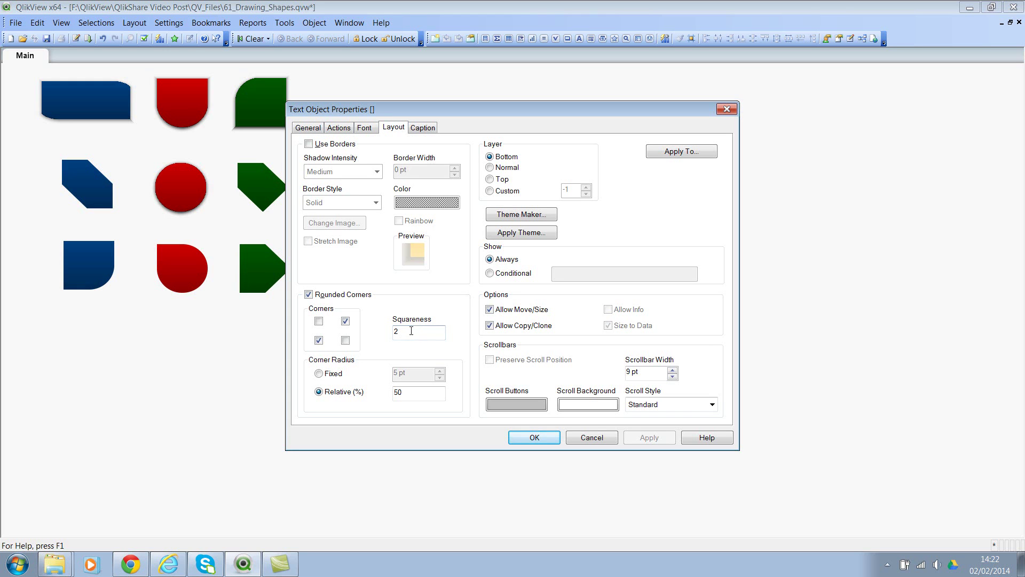
{"action": "double_click", "coordinate": [438, 328]}
{"action": "type", "text": "100"}
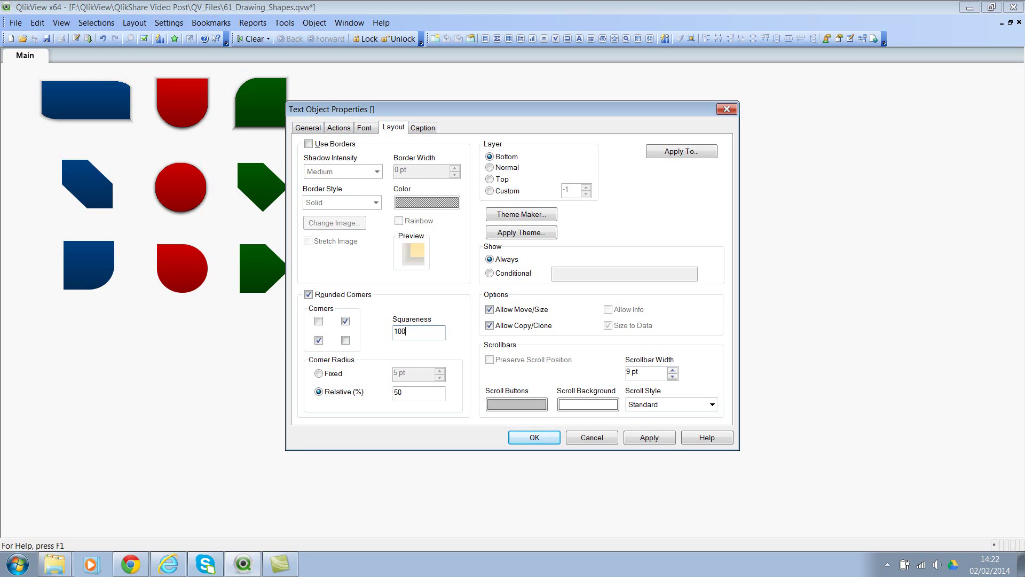
{"action": "left_click", "coordinate": [650, 438]}
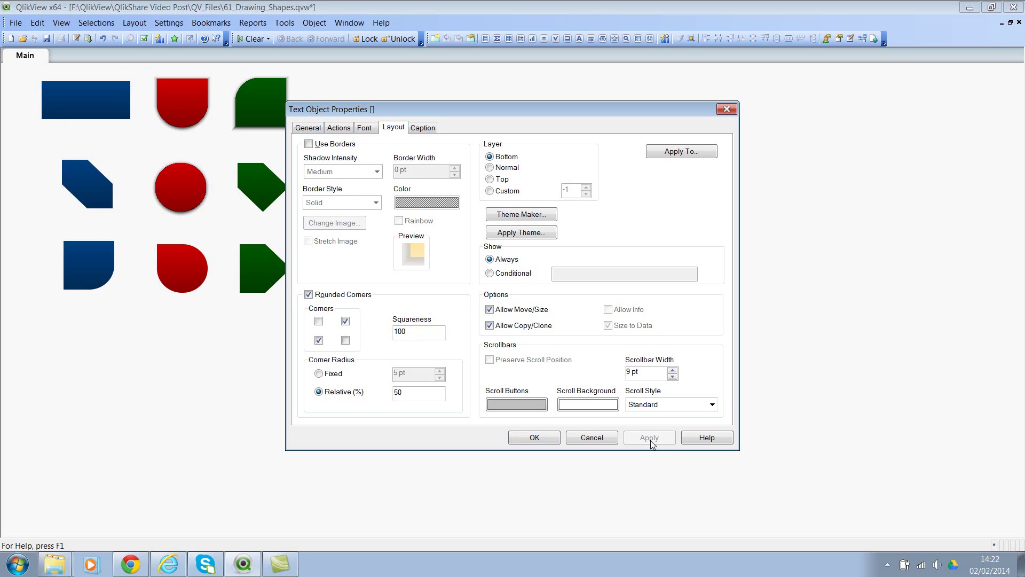
{"action": "left_click", "coordinate": [407, 337]}
{"action": "left_click_drag", "start_coordinate": [407, 337], "coordinate": [361, 334]}
{"action": "type", "text": "2"}
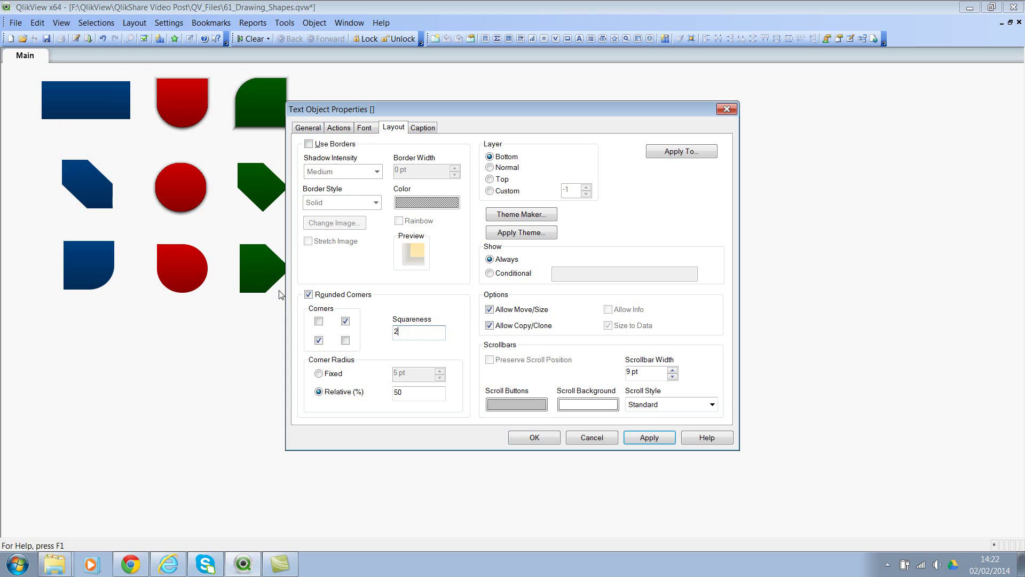
{"action": "left_click", "coordinate": [663, 438]}
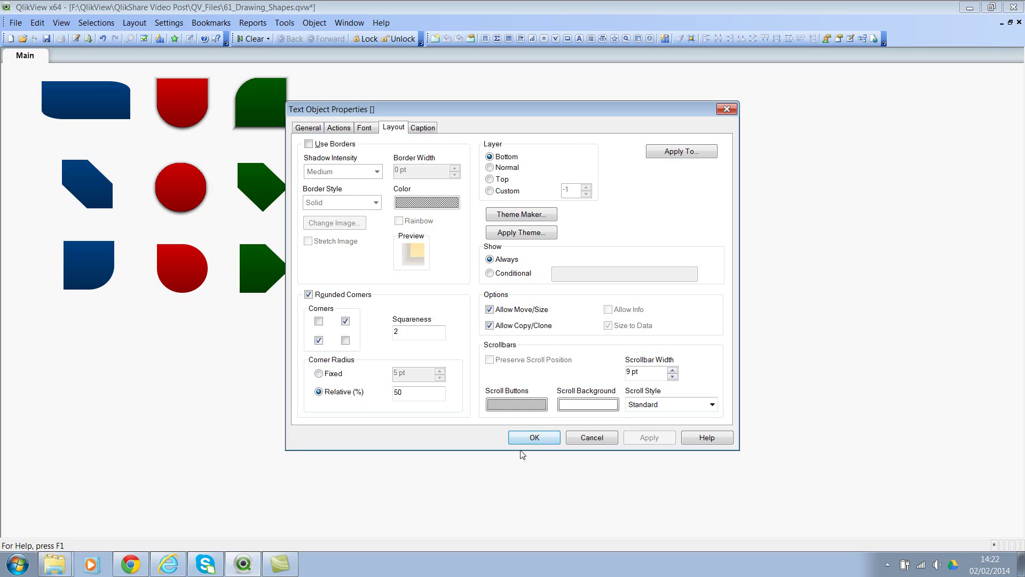
{"action": "left_click", "coordinate": [535, 438]}
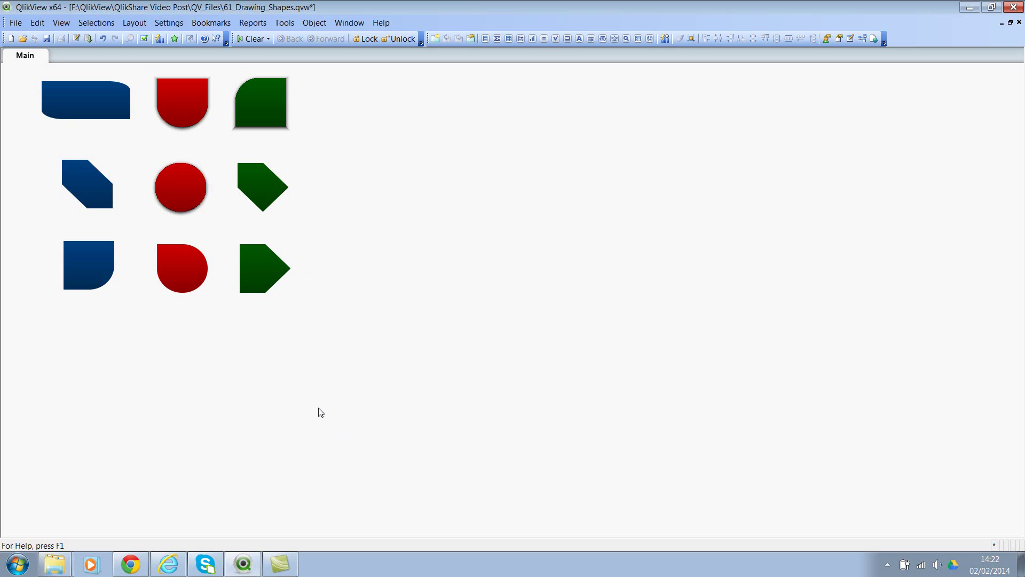
{"action": "right_click", "coordinate": [179, 102]}
{"action": "left_click", "coordinate": [198, 103]}
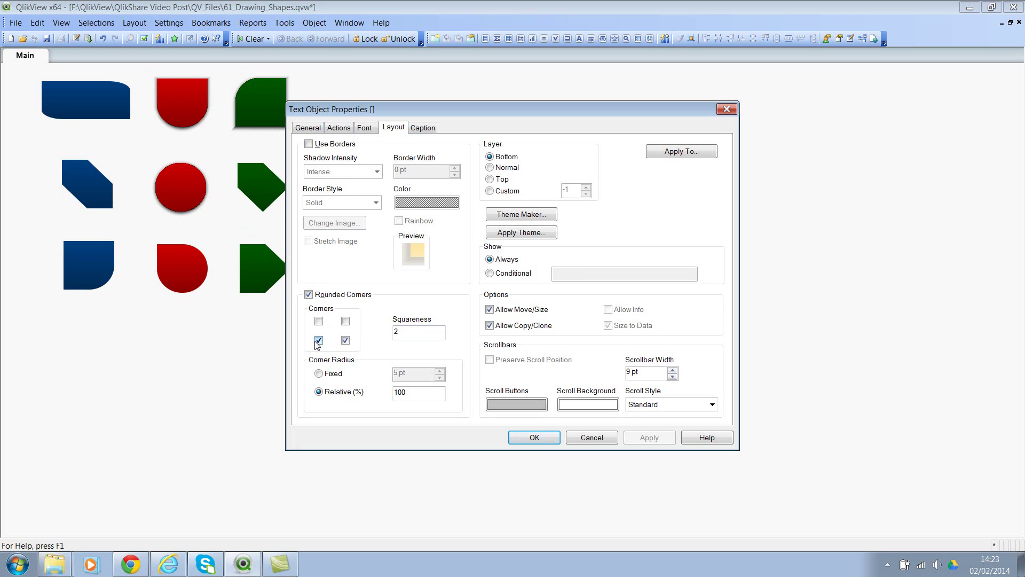
{"action": "left_click", "coordinate": [404, 331]}
{"action": "double_click", "coordinate": [403, 331]}
{"action": "left_click", "coordinate": [319, 321]}
{"action": "left_click", "coordinate": [346, 321]}
{"action": "left_click", "coordinate": [319, 340]}
{"action": "left_click", "coordinate": [345, 340]}
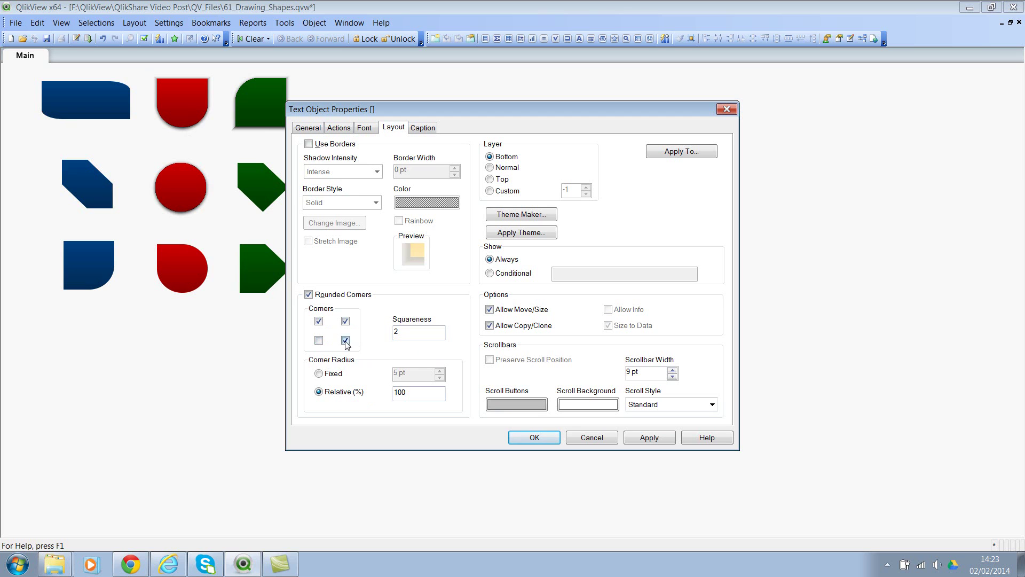
{"action": "left_click", "coordinate": [638, 438]}
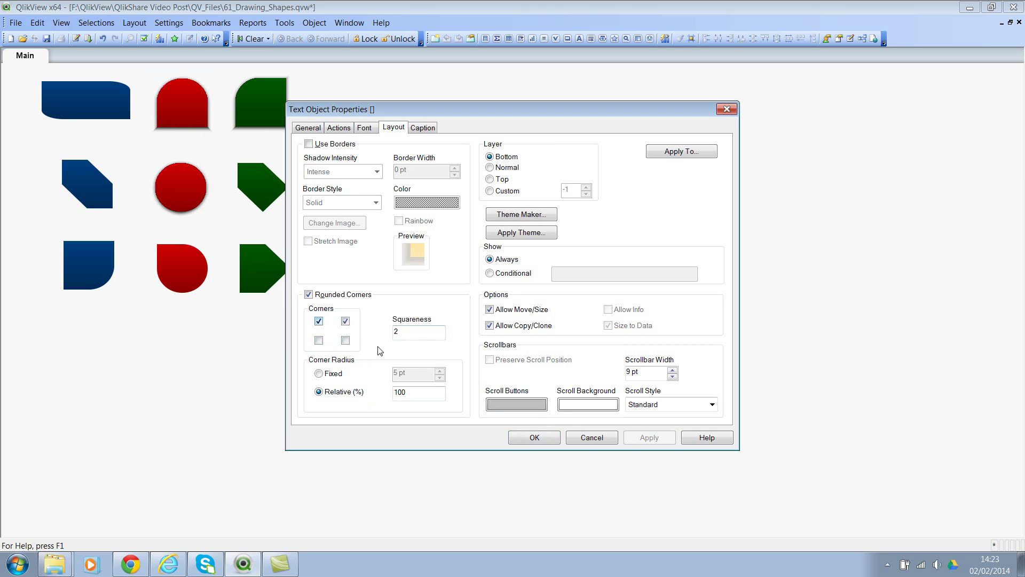
{"action": "left_click", "coordinate": [513, 439]}
{"action": "key", "text": "ctrl+z"}
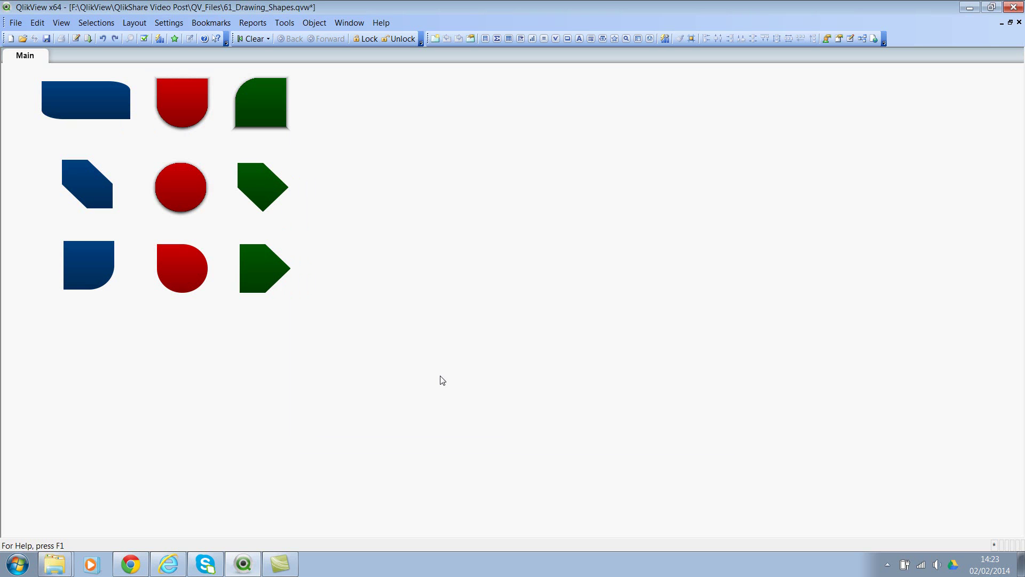
Change the green top-row shape's corner radius from Fixed 100 pt to Relative (%) 100
{"action": "right_click", "coordinate": [259, 94]}
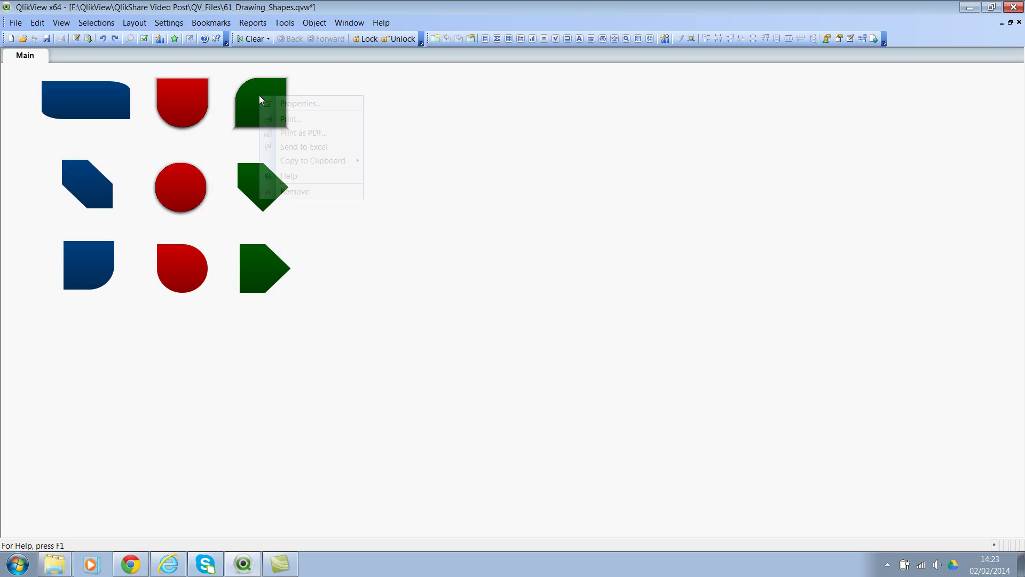
{"action": "left_click", "coordinate": [264, 99]}
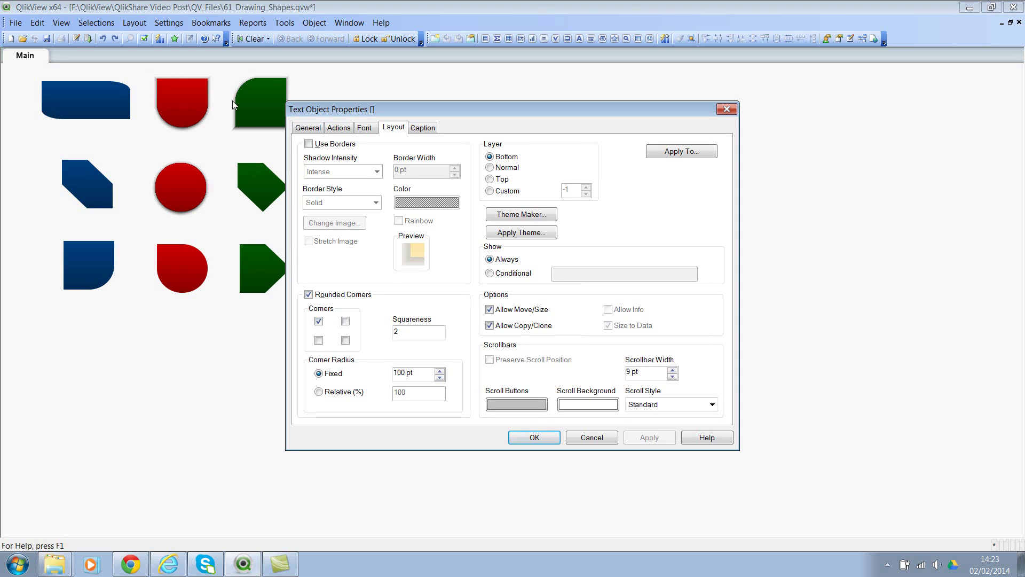
{"action": "double_click", "coordinate": [405, 333]}
{"action": "left_click", "coordinate": [331, 395]}
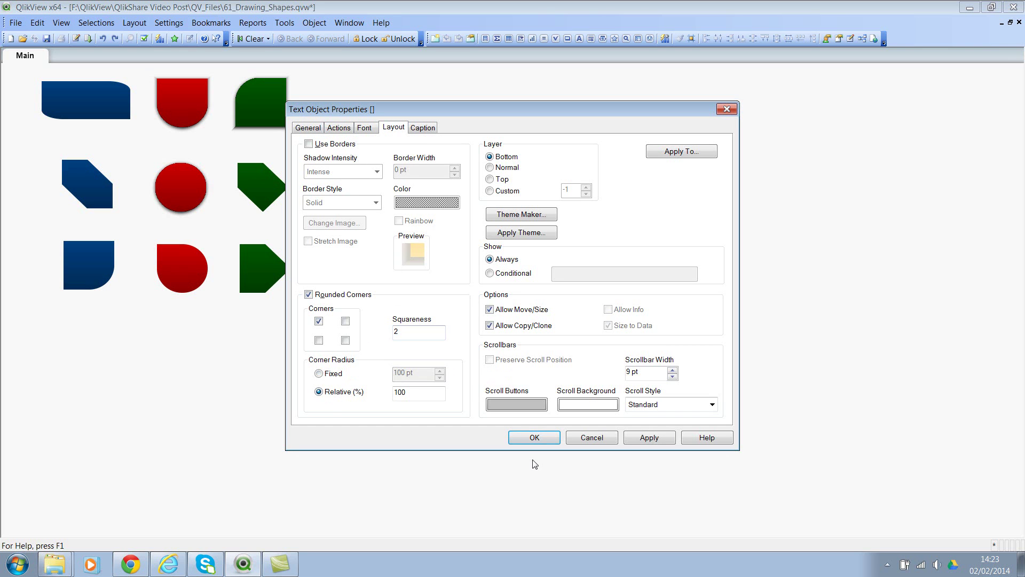
{"action": "left_click", "coordinate": [533, 438]}
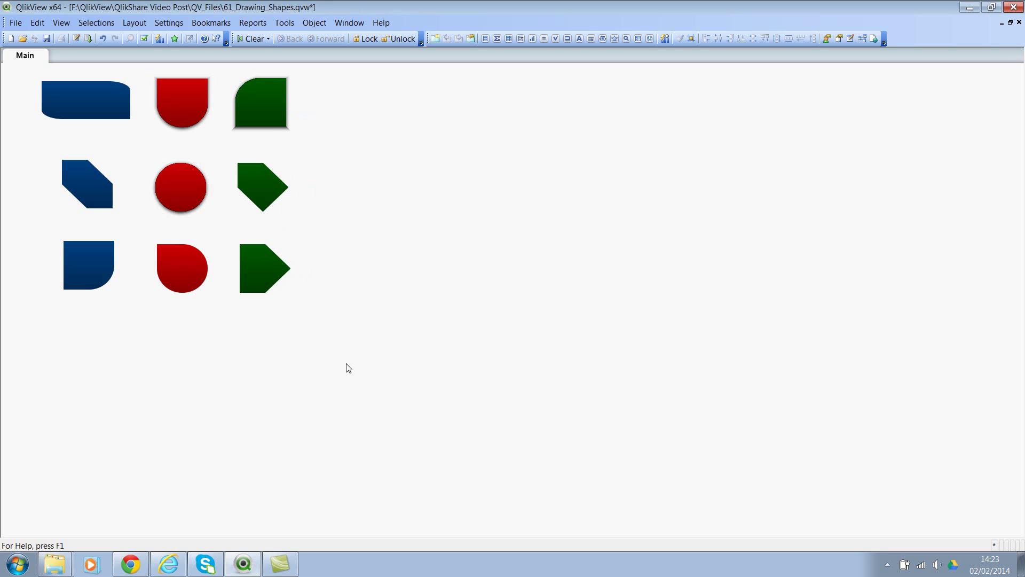
{"action": "right_click", "coordinate": [82, 175]}
{"action": "left_click", "coordinate": [117, 184]}
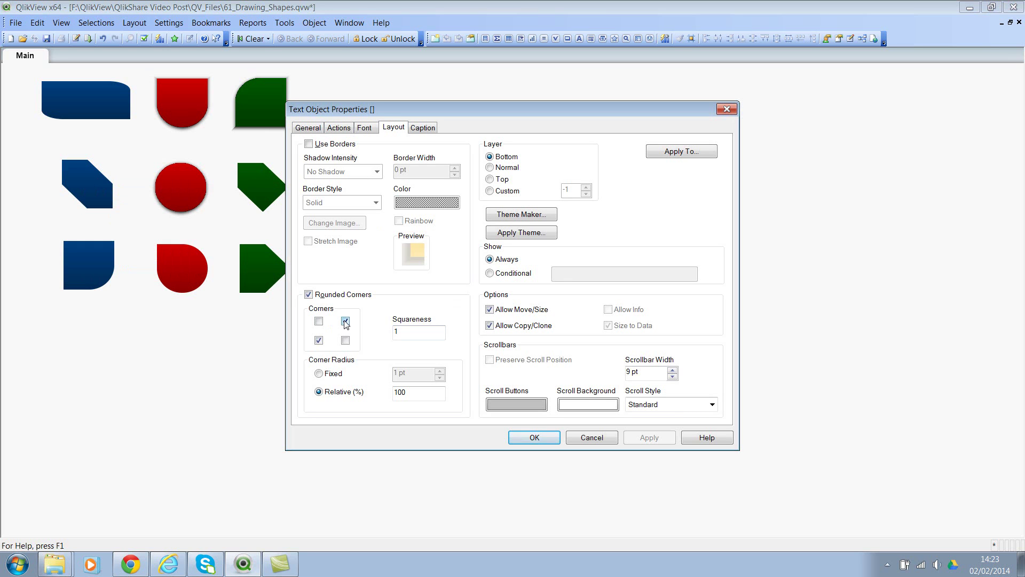
{"action": "left_click", "coordinate": [411, 332]}
{"action": "double_click", "coordinate": [411, 332]}
{"action": "type", "text": "2"}
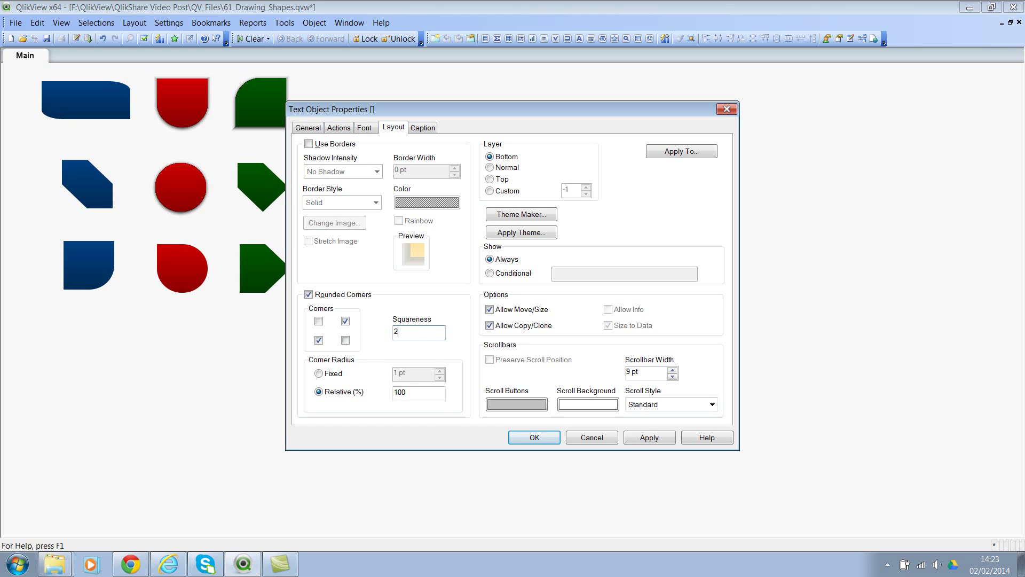
{"action": "left_click", "coordinate": [648, 438]}
{"action": "double_click", "coordinate": [412, 331]}
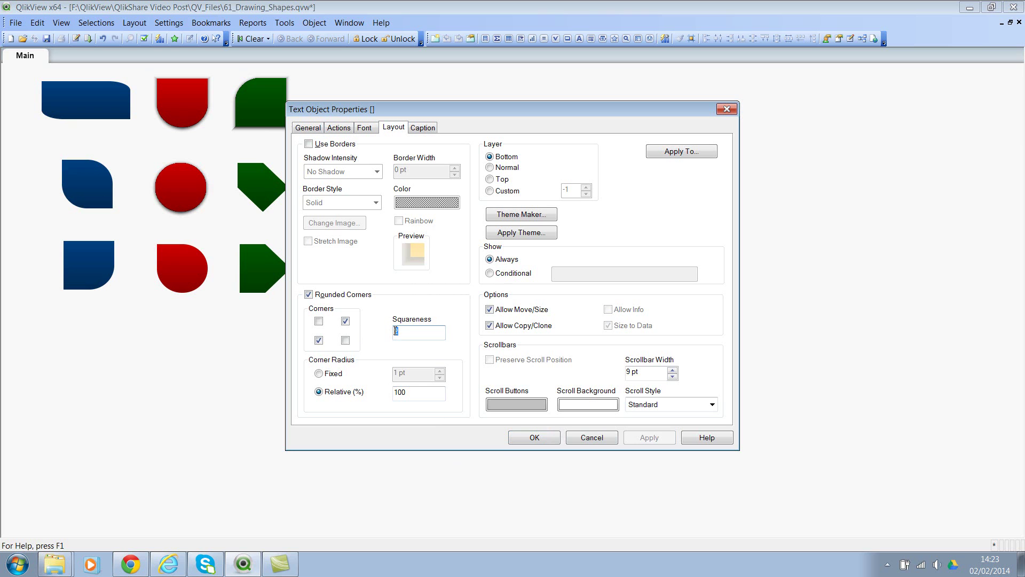
{"action": "type", "text": "100"}
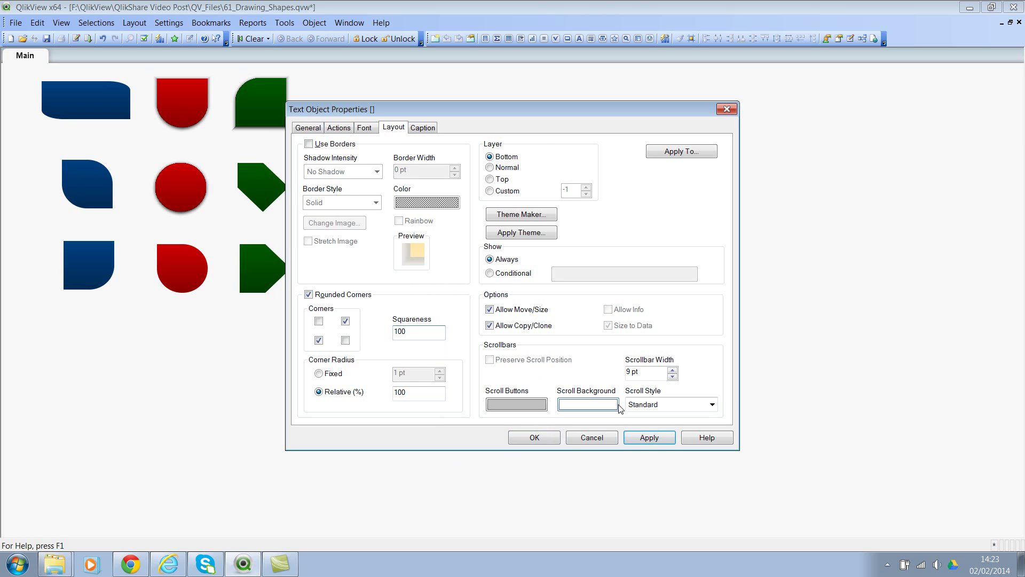
{"action": "left_click", "coordinate": [645, 437]}
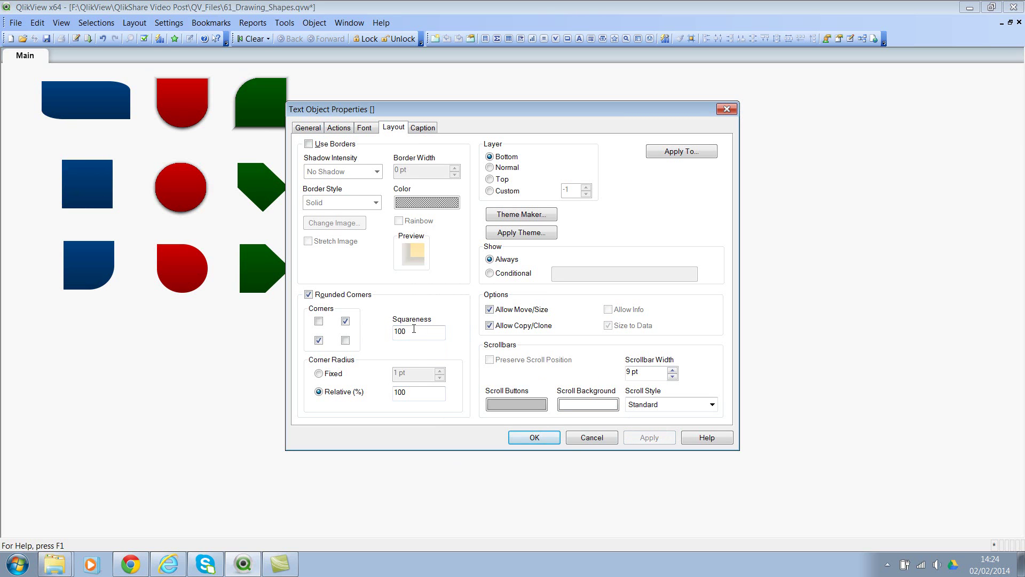
{"action": "type", "text": "1"}
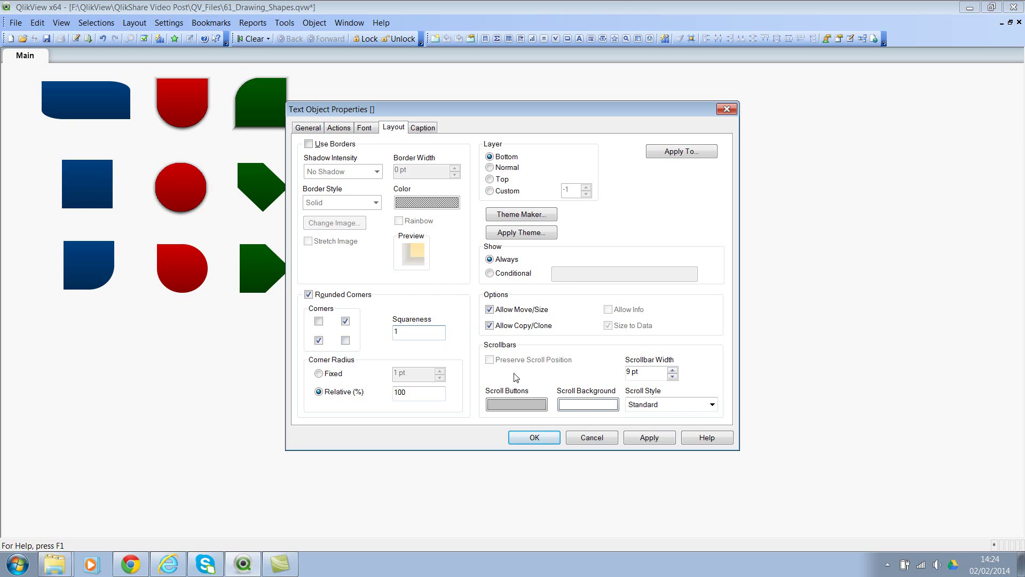
{"action": "left_click", "coordinate": [638, 438]}
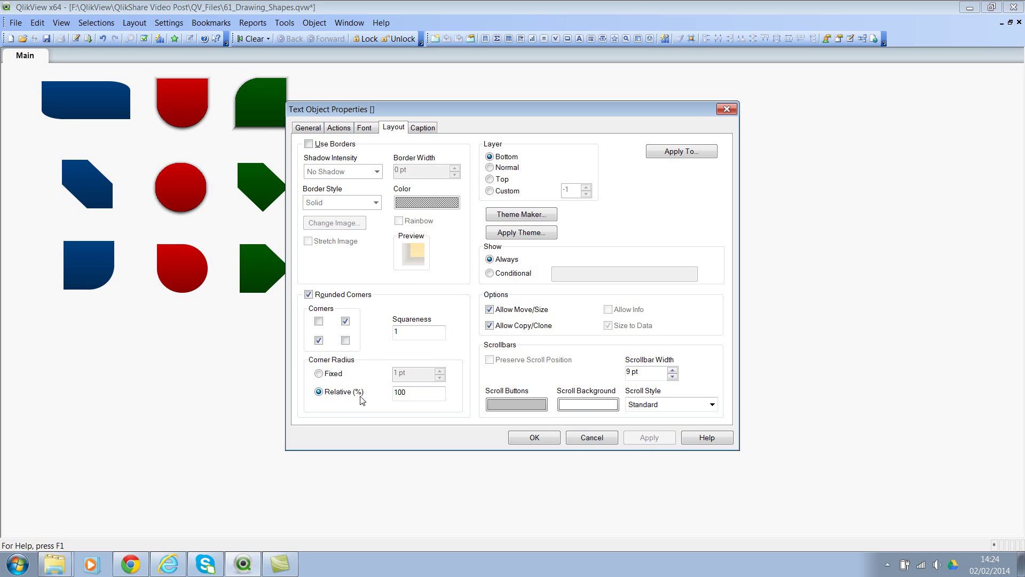
{"action": "left_click", "coordinate": [529, 438]}
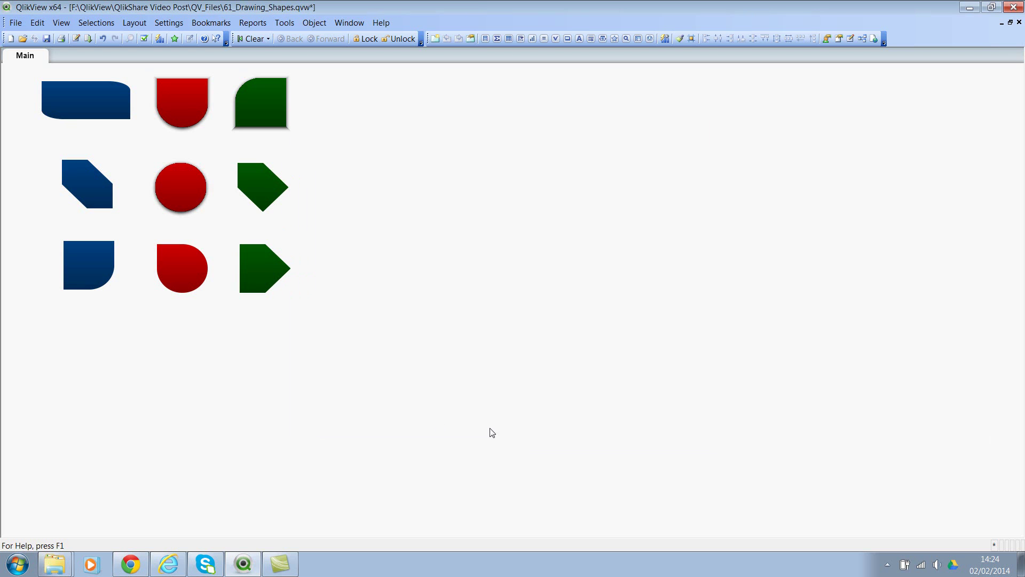
{"action": "right_click", "coordinate": [184, 182]}
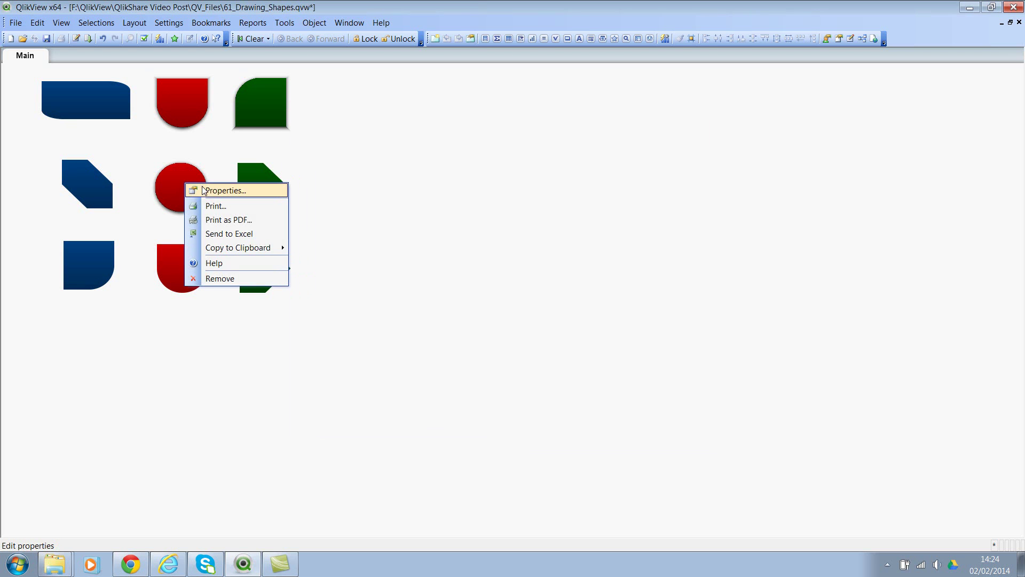
{"action": "left_click", "coordinate": [203, 189]}
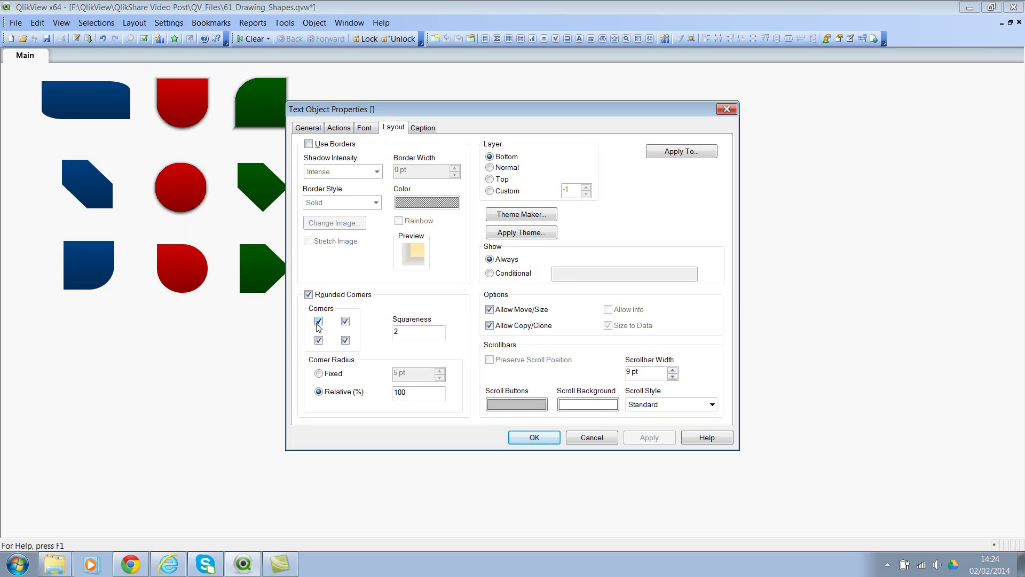
{"action": "double_click", "coordinate": [397, 331]}
{"action": "left_click", "coordinate": [523, 440]}
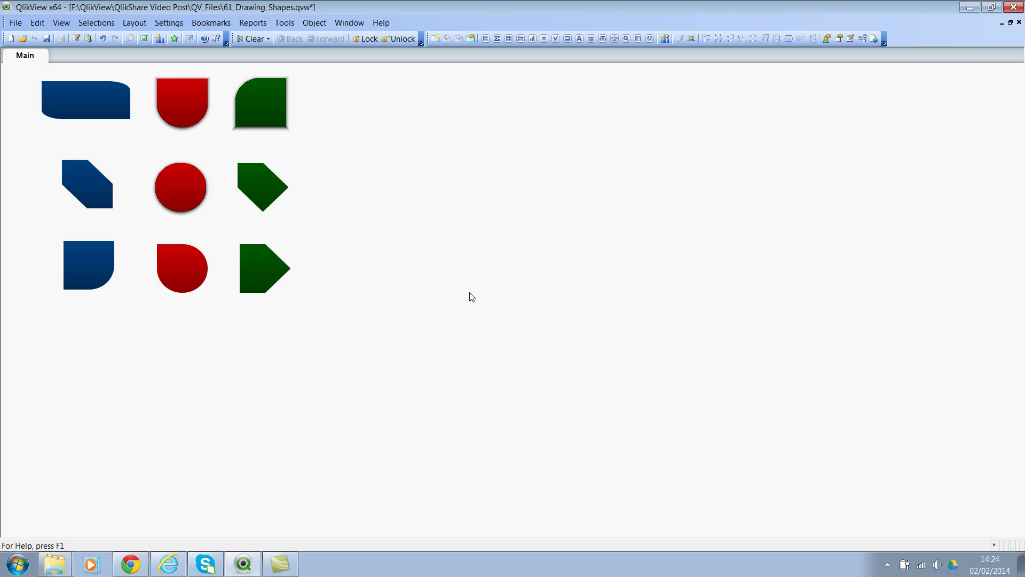
{"action": "left_click", "coordinate": [167, 566]}
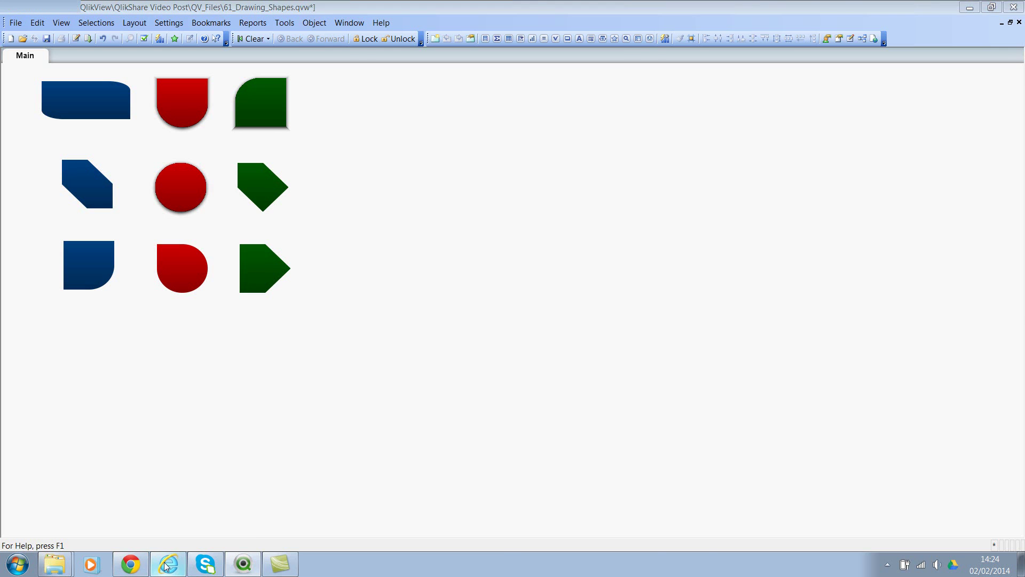
Scroll the qlikshare.com/qotd page past the quiz down to the Archive QQotD list
{"action": "scroll", "coordinate": [142, 297], "scroll_direction": "down", "scroll_amount": 2}
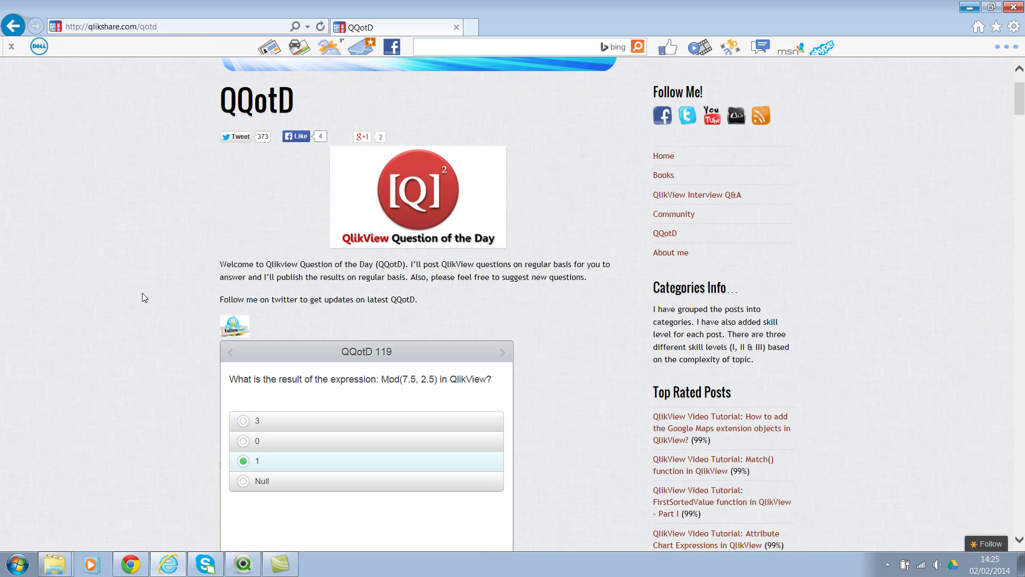
{"action": "scroll", "coordinate": [142, 297], "scroll_direction": "up", "scroll_amount": 2}
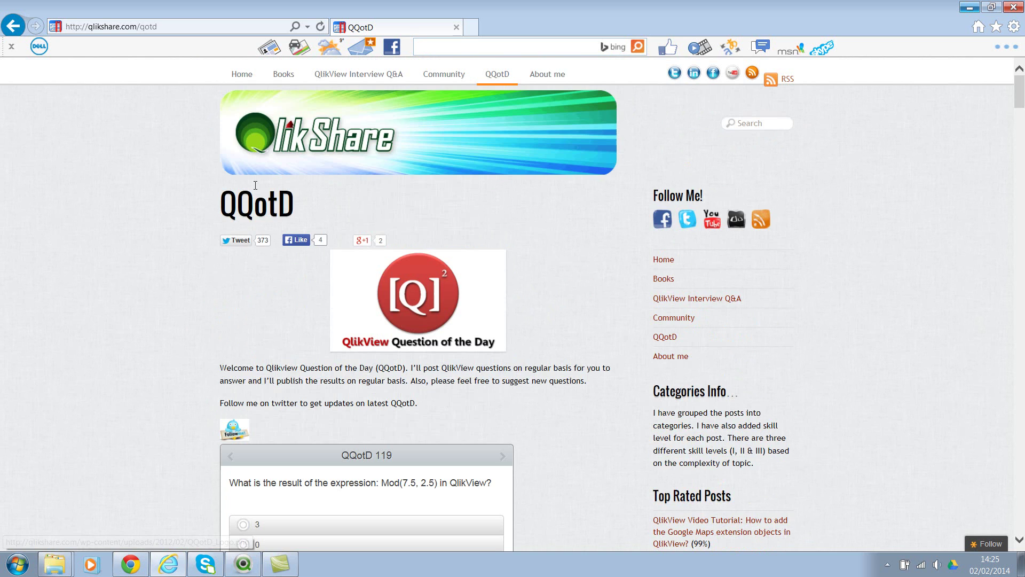
{"action": "scroll", "coordinate": [255, 185], "scroll_direction": "down", "scroll_amount": 4}
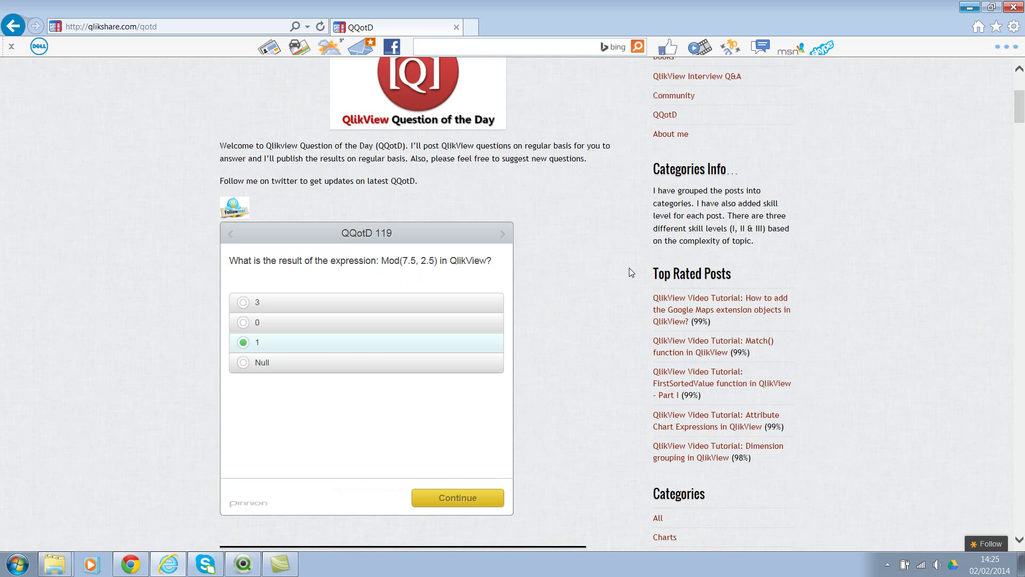
{"action": "scroll", "coordinate": [249, 271], "scroll_direction": "down", "scroll_amount": 5}
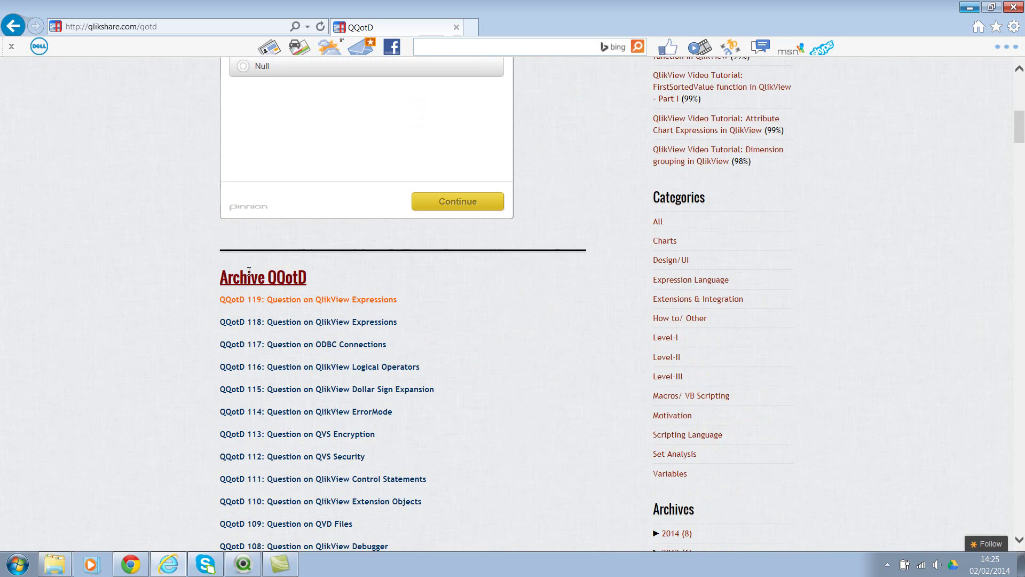
{"action": "scroll", "coordinate": [249, 270], "scroll_direction": "down", "scroll_amount": 5}
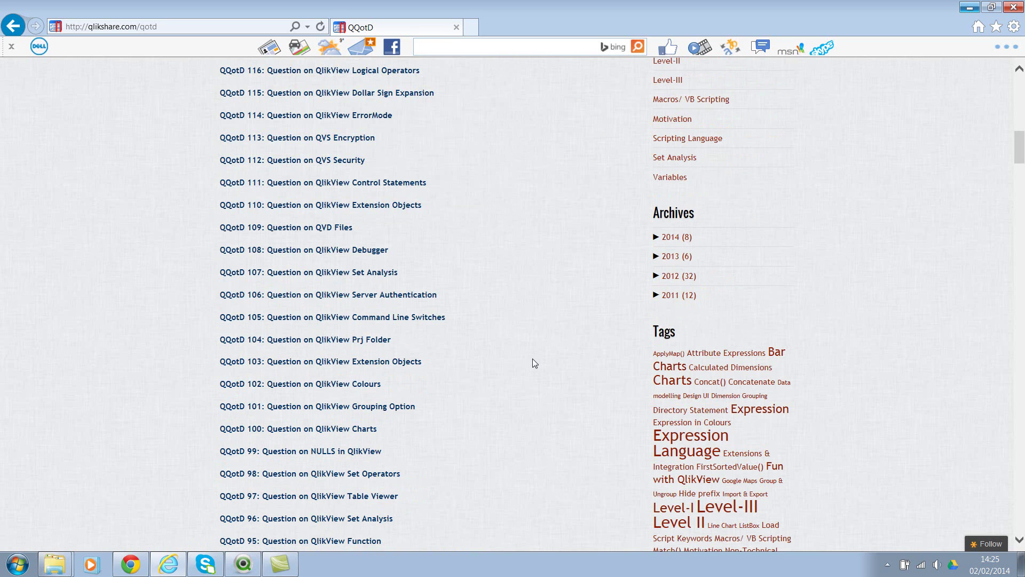